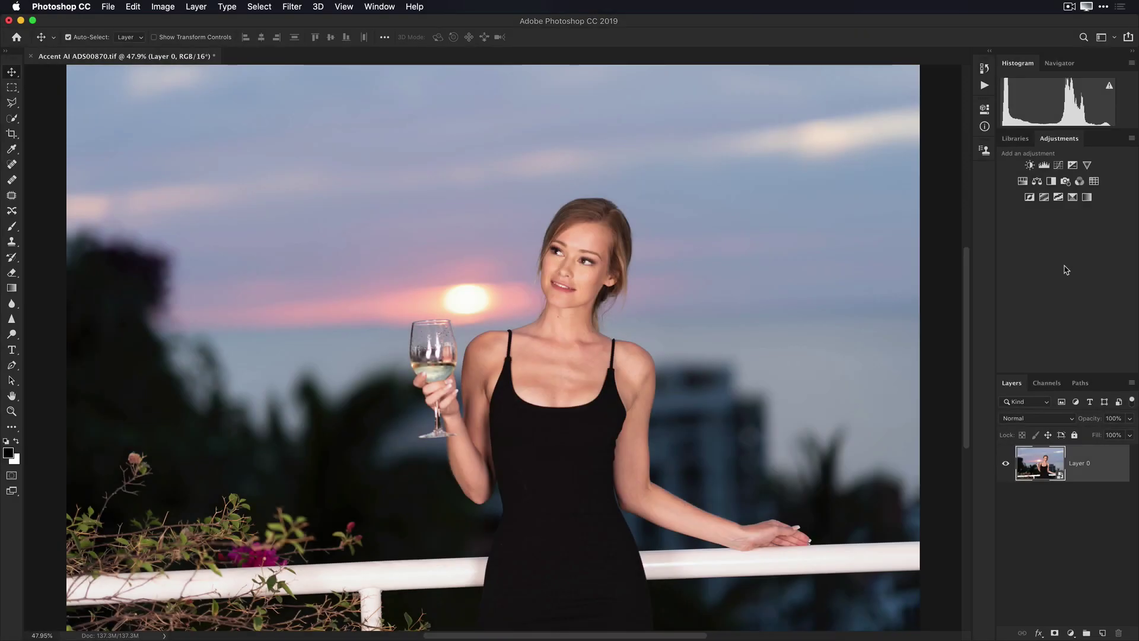
# Open Photoshop's Filter menu to reach the Skylum Software plug-ins
pyautogui.click(292, 6)
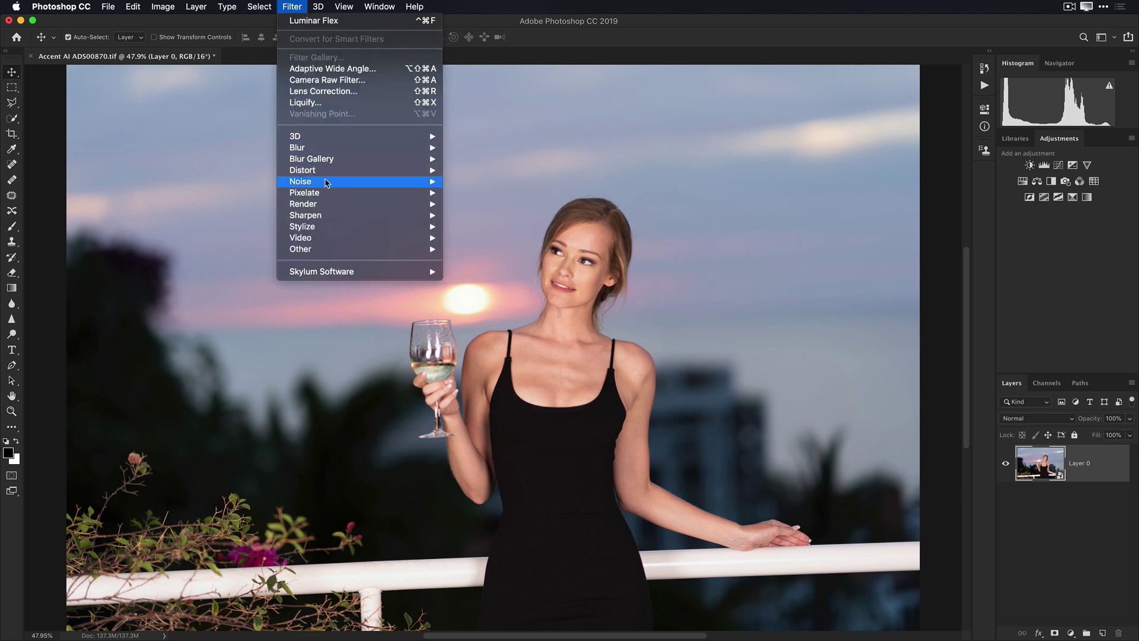
# Launch Luminar Flex, then add Accent AI Filter 2.0 at Boost 72 and AI Sky Enhancer at Amount 69
pyautogui.moveTo(328, 274)
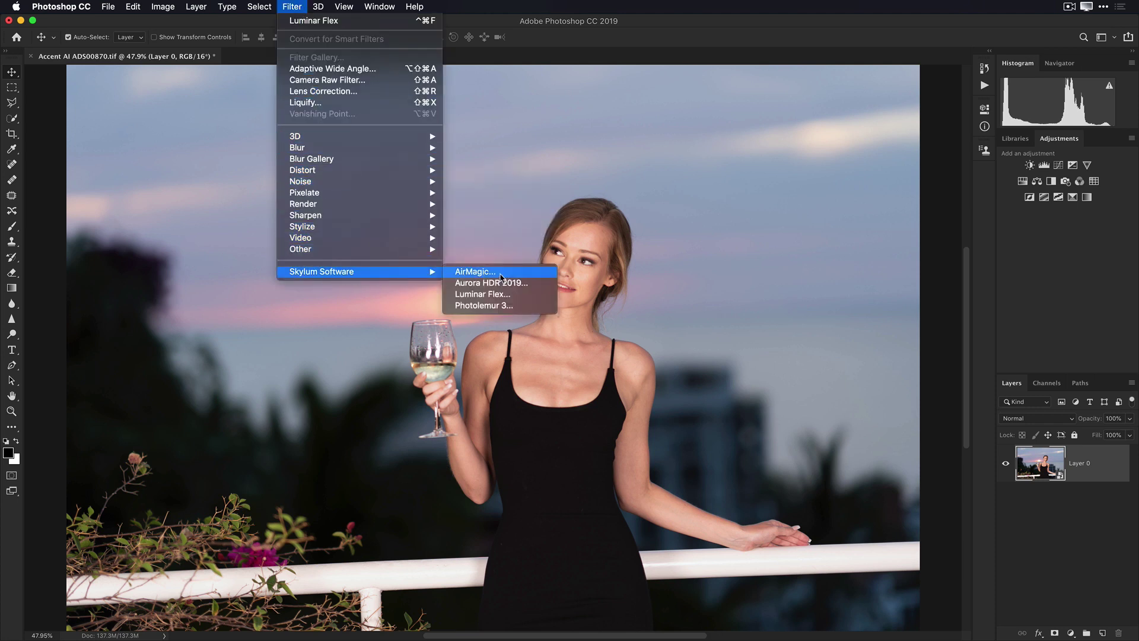
pyautogui.click(506, 296)
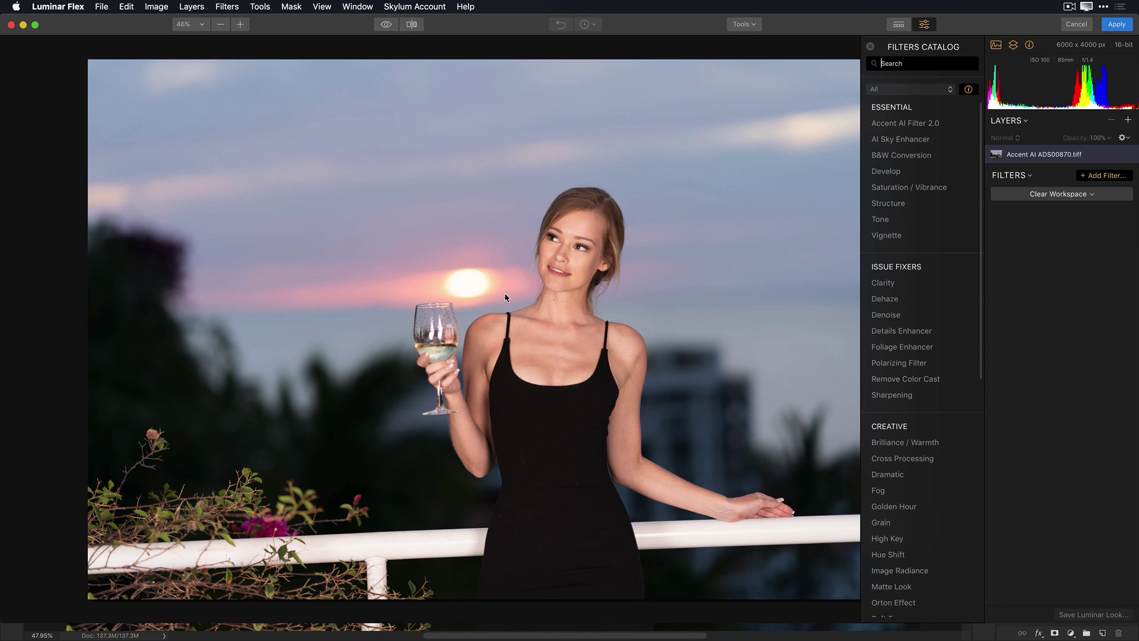
pyautogui.click(924, 124)
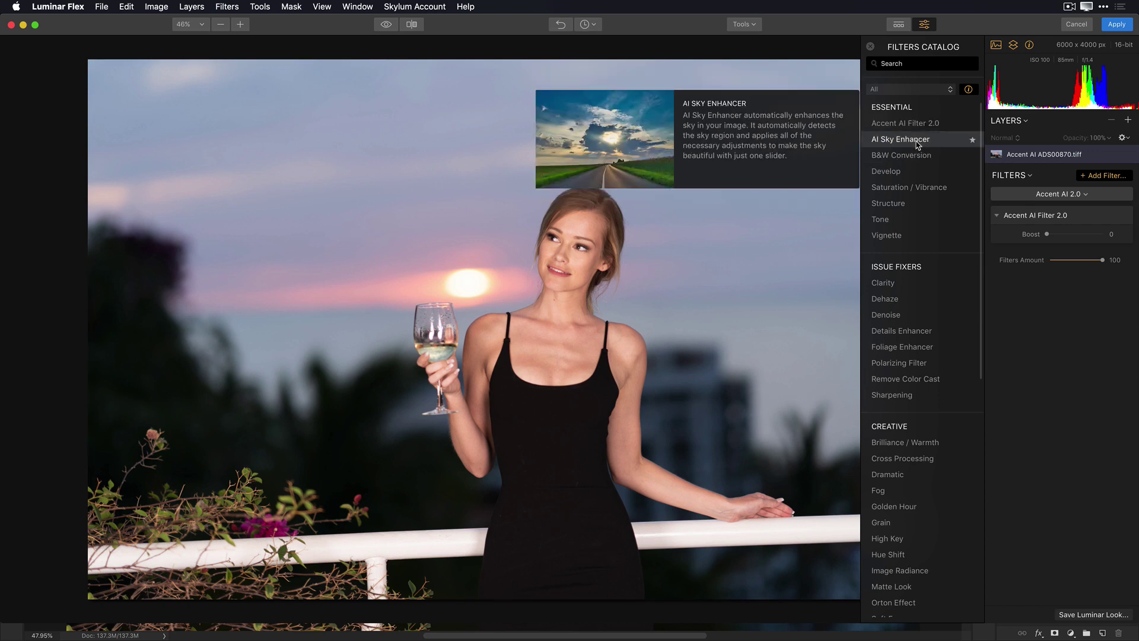
pyautogui.click(914, 139)
pyautogui.moveTo(1047, 235); pyautogui.dragTo(1087, 239)
pyautogui.moveTo(1047, 275); pyautogui.dragTo(1088, 276)
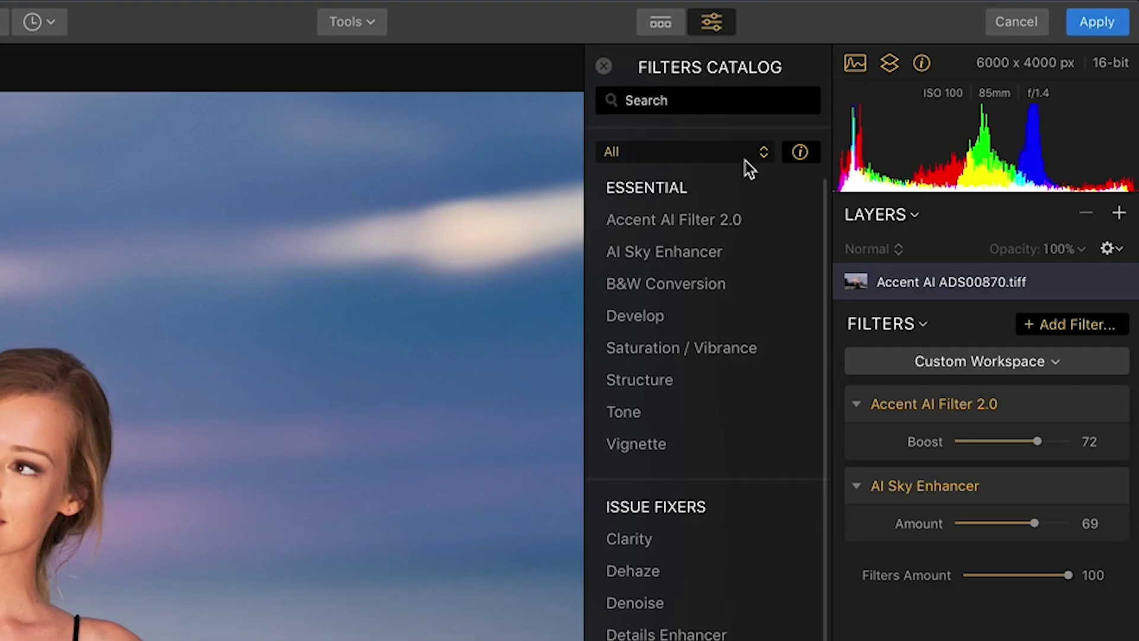
# Switch the catalog category through Essential and Creative, ending on Issue Fixers
pyautogui.click(745, 161)
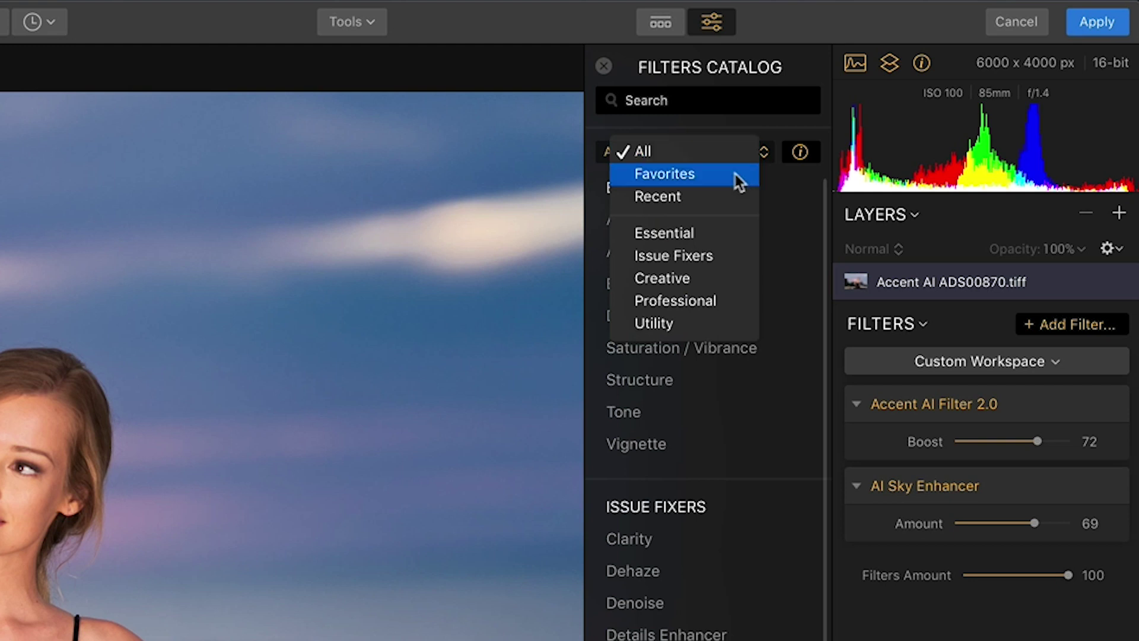
pyautogui.click(717, 233)
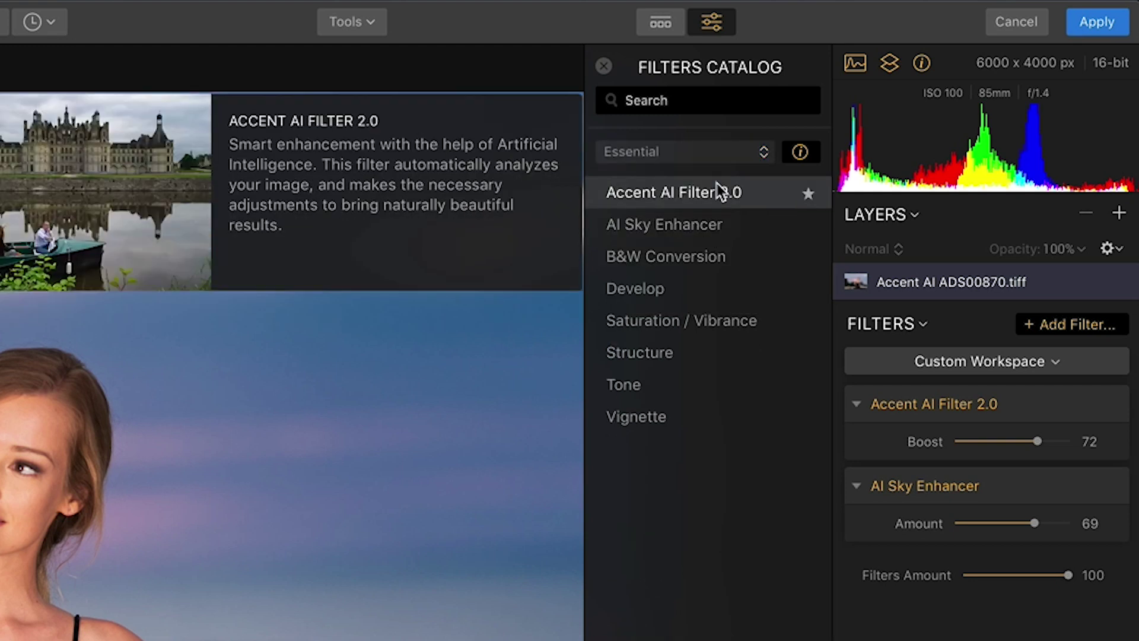
pyautogui.click(719, 154)
pyautogui.click(713, 198)
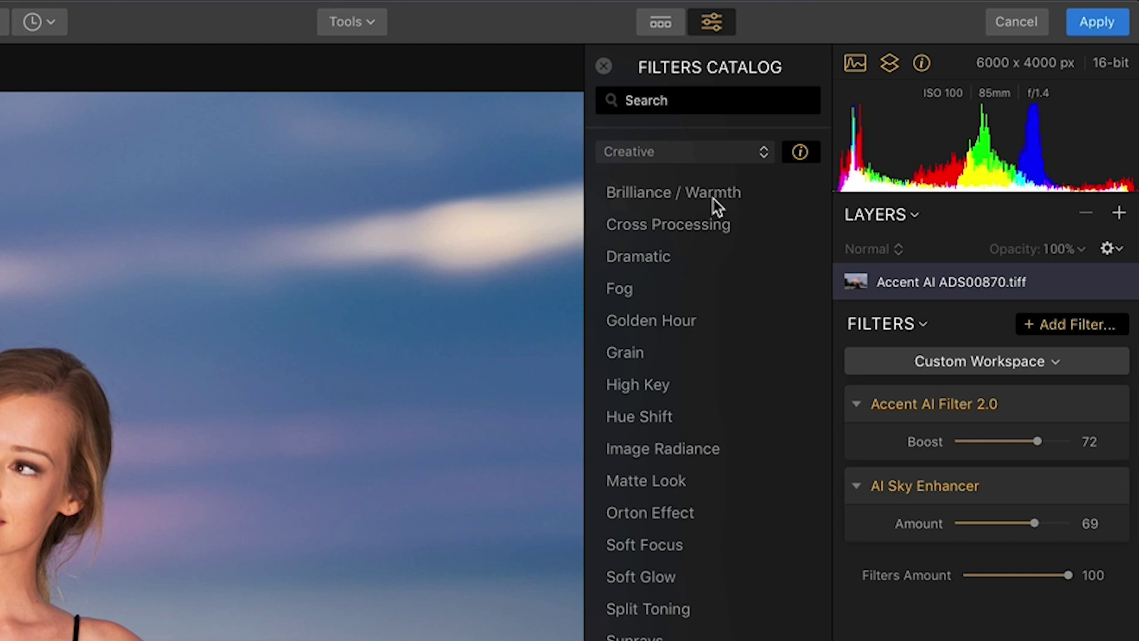
pyautogui.click(733, 155)
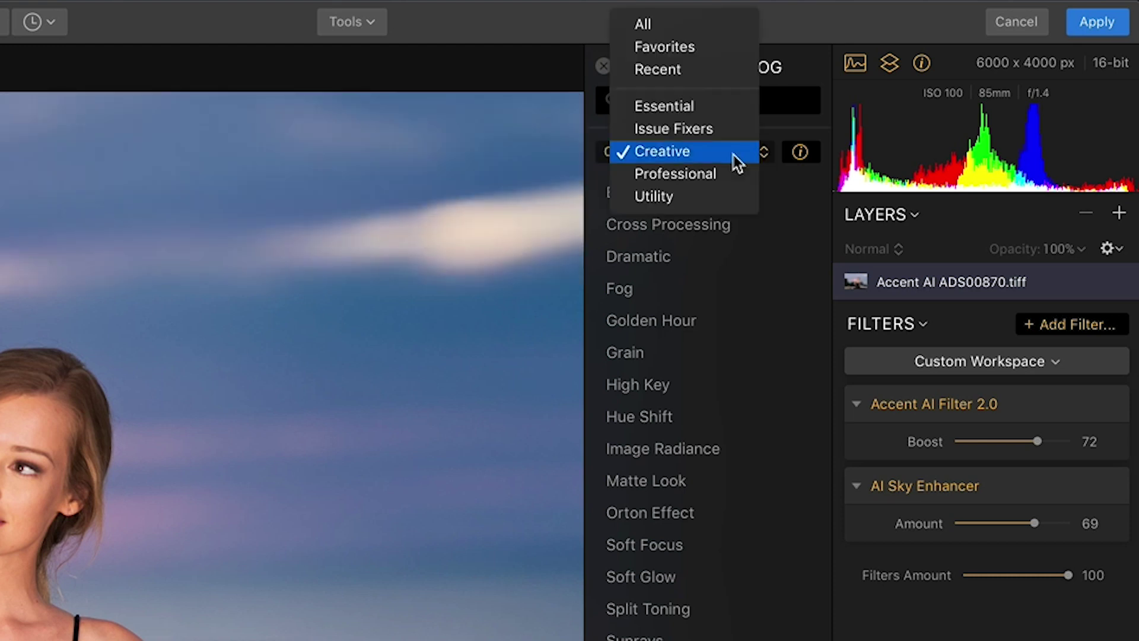
pyautogui.click(730, 131)
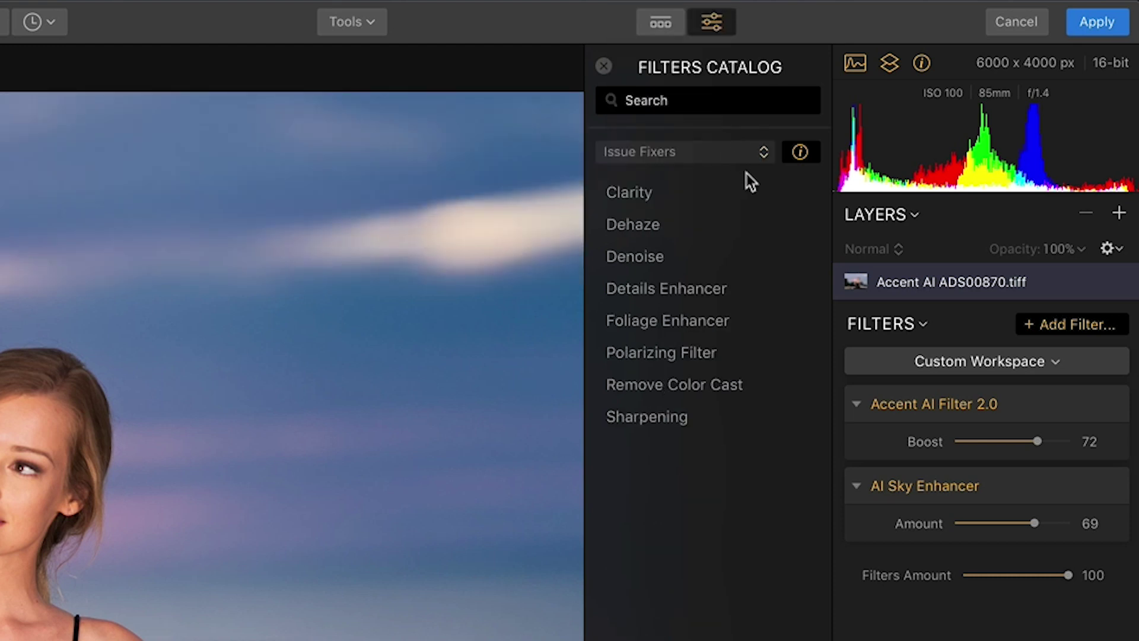
pyautogui.moveTo(756, 193)
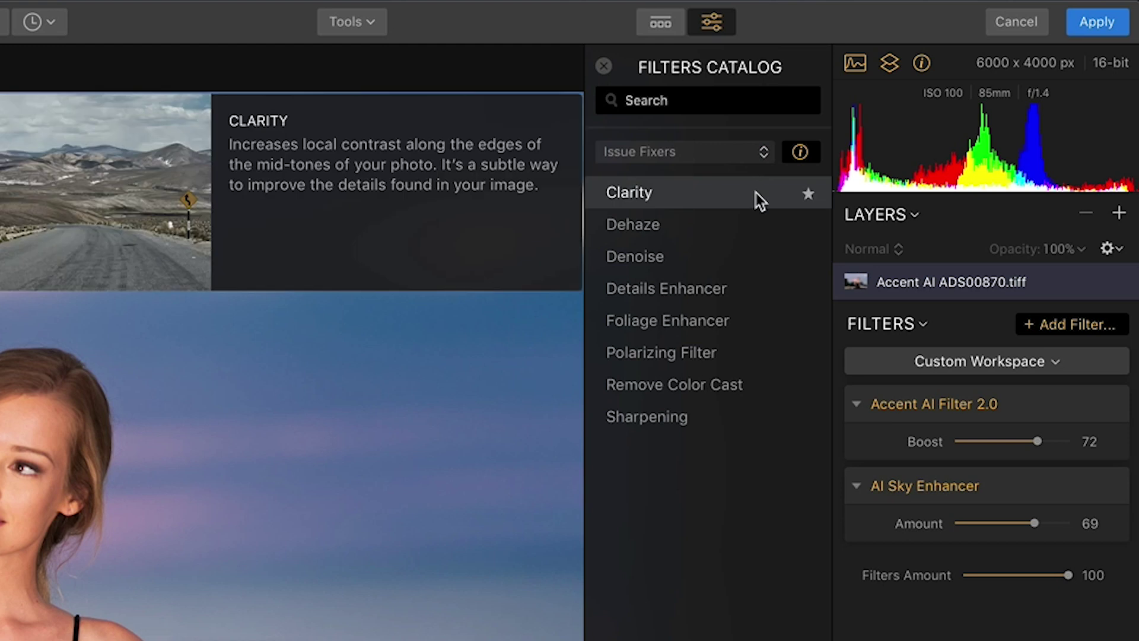
pyautogui.moveTo(743, 225)
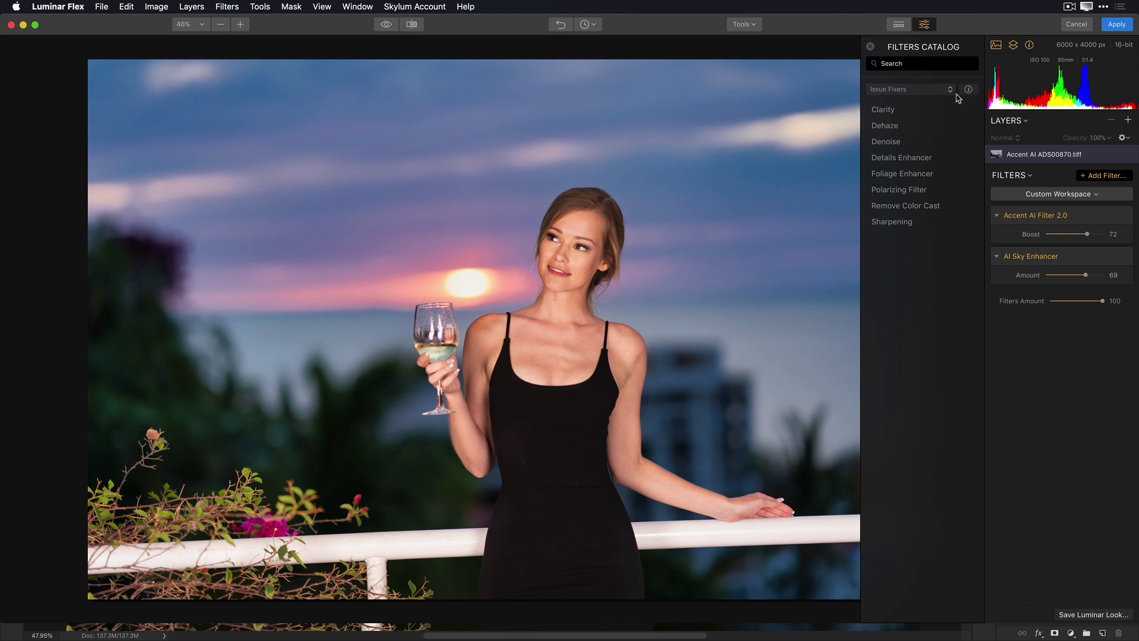
# Set the catalog category to All, search for 'gold', then clear the search
pyautogui.click(949, 91)
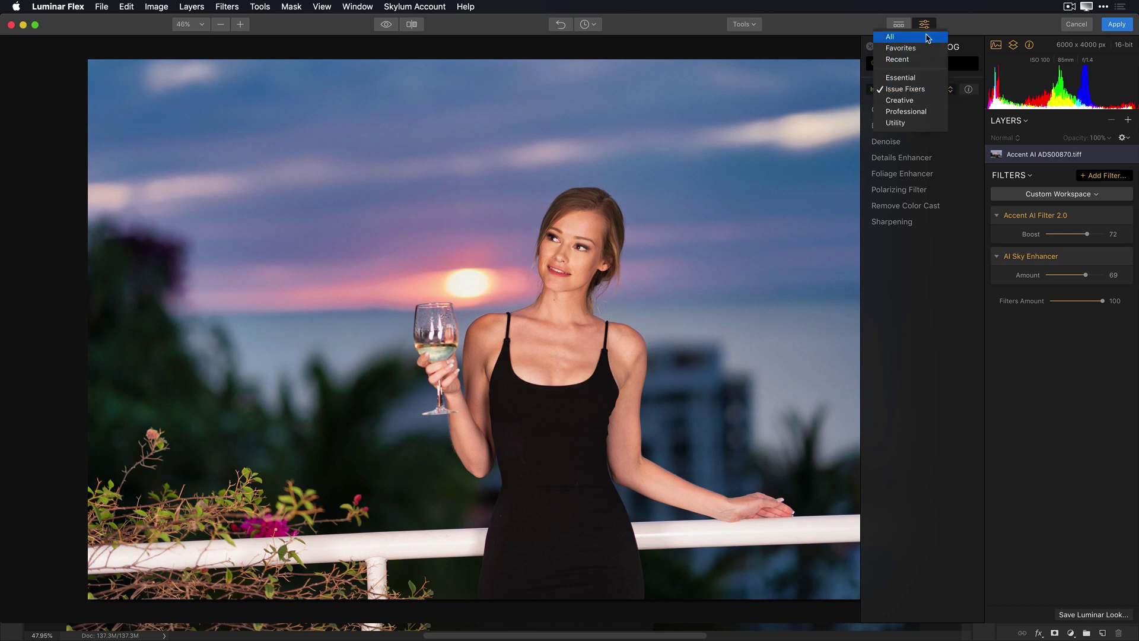
pyautogui.click(928, 37)
pyautogui.click(918, 63)
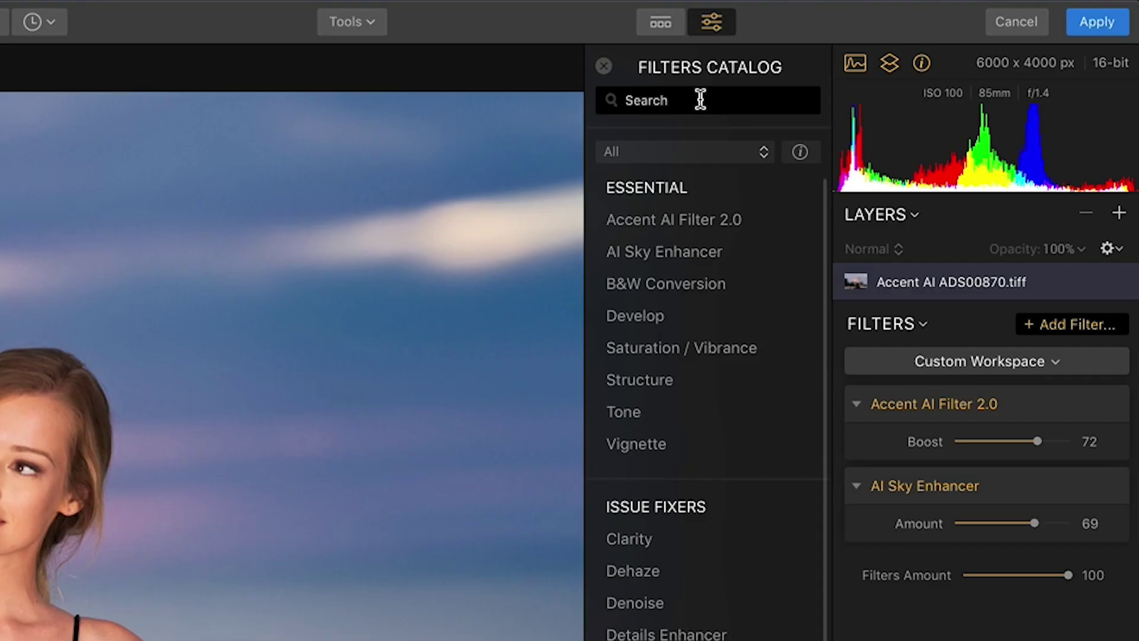
pyautogui.write('gold')
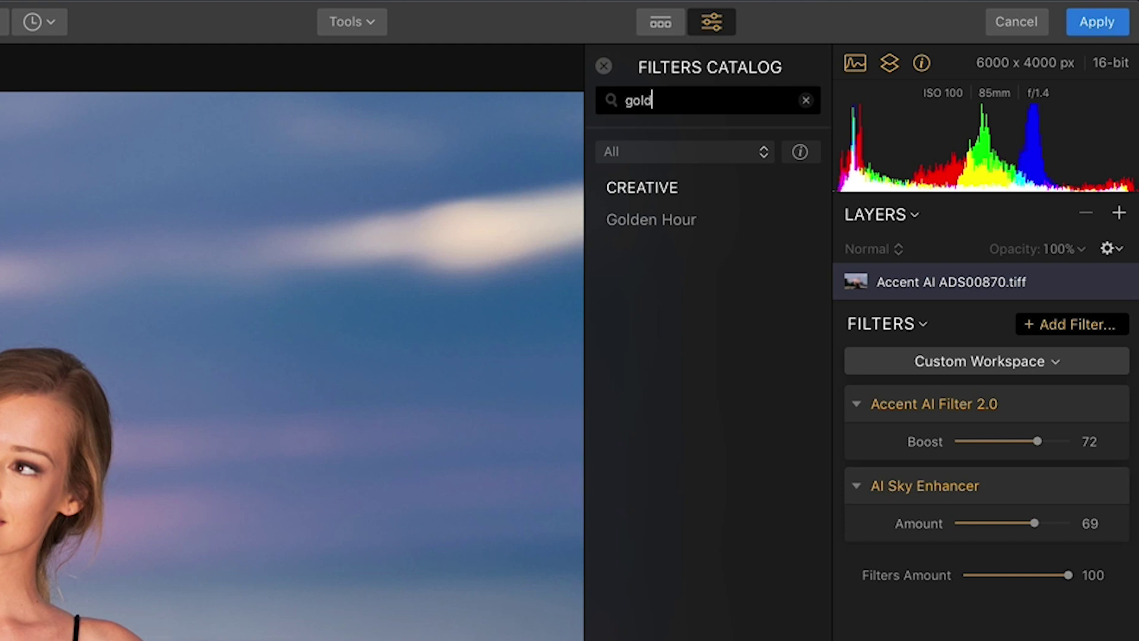
pyautogui.click(804, 100)
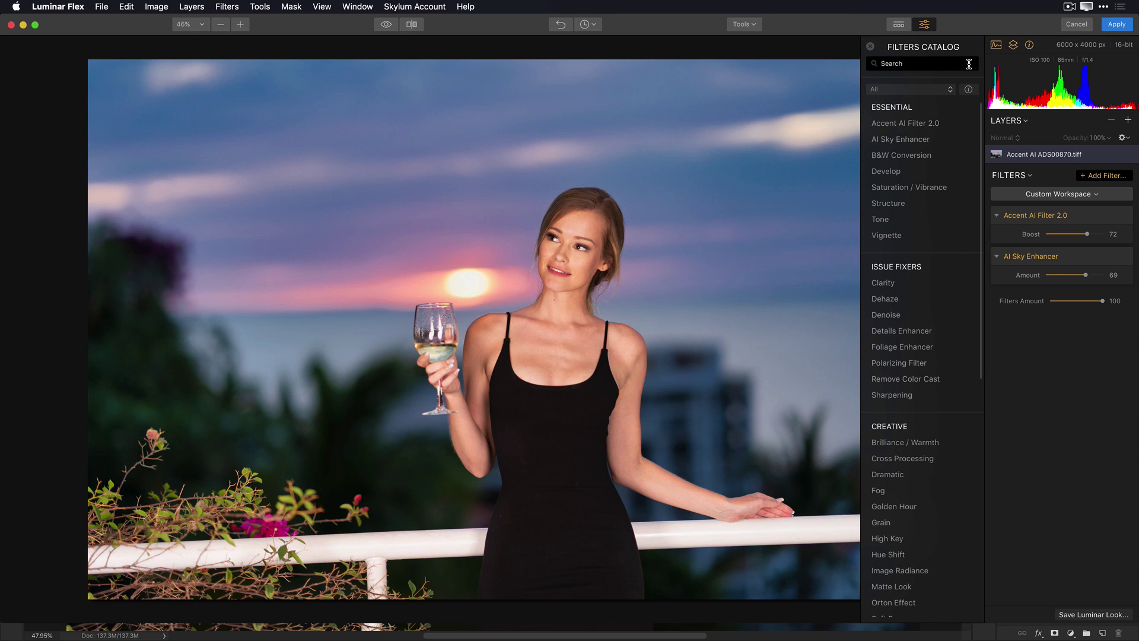
# Search 'glow', try Orton Effect at 50 and remove it, then apply Soft Glow at Amount 36
pyautogui.click(969, 63)
pyautogui.write('glow')
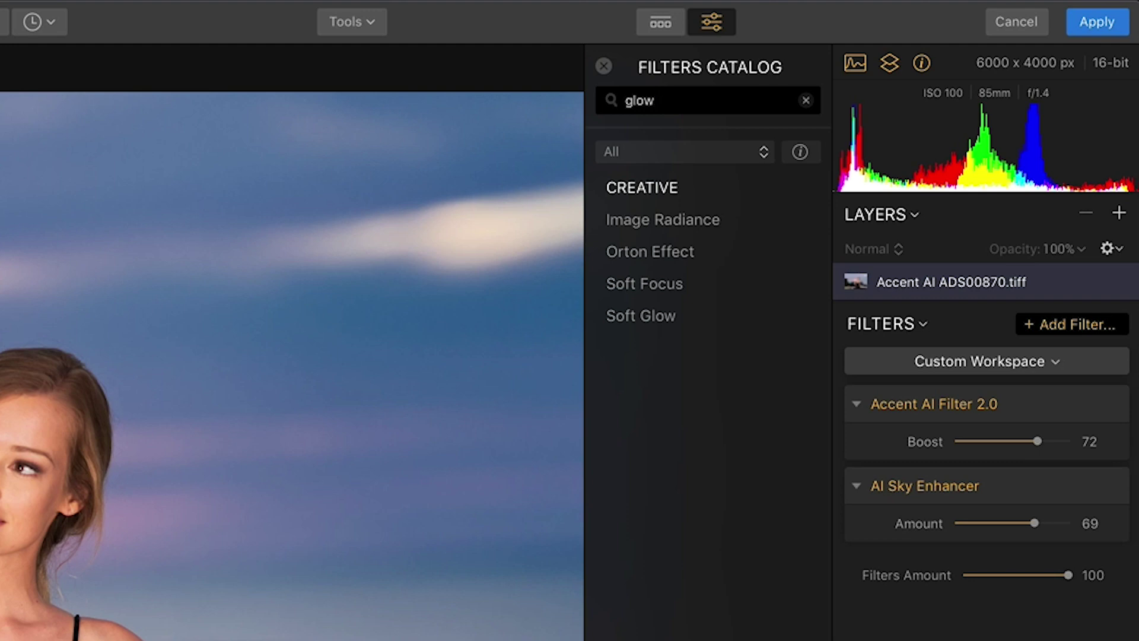
pyautogui.click(700, 250)
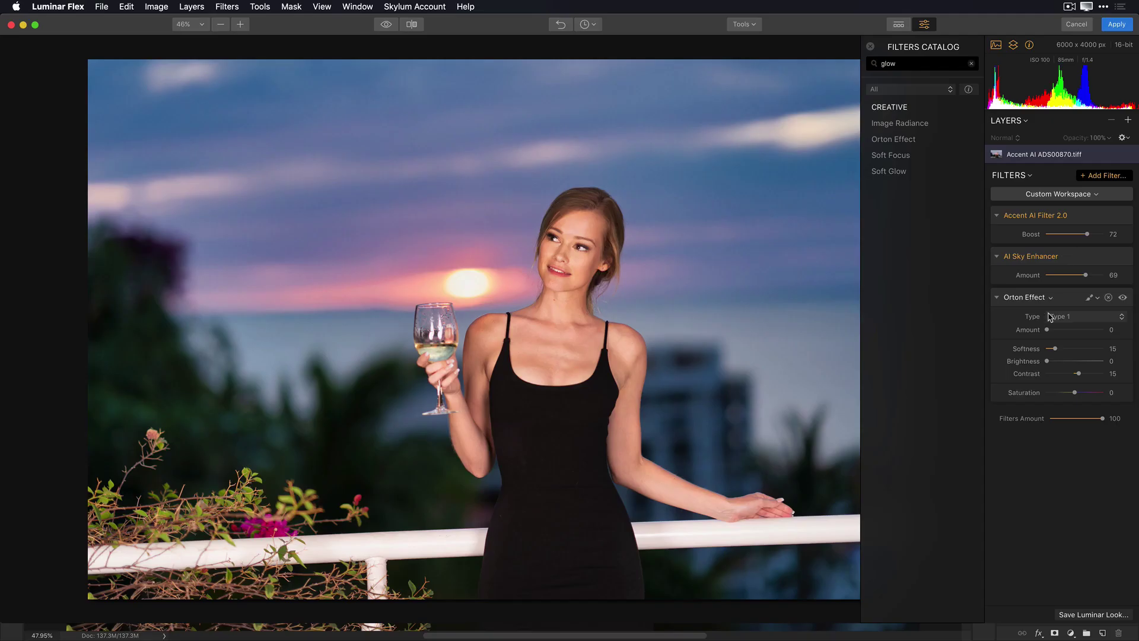
pyautogui.moveTo(1048, 328); pyautogui.dragTo(1074, 331)
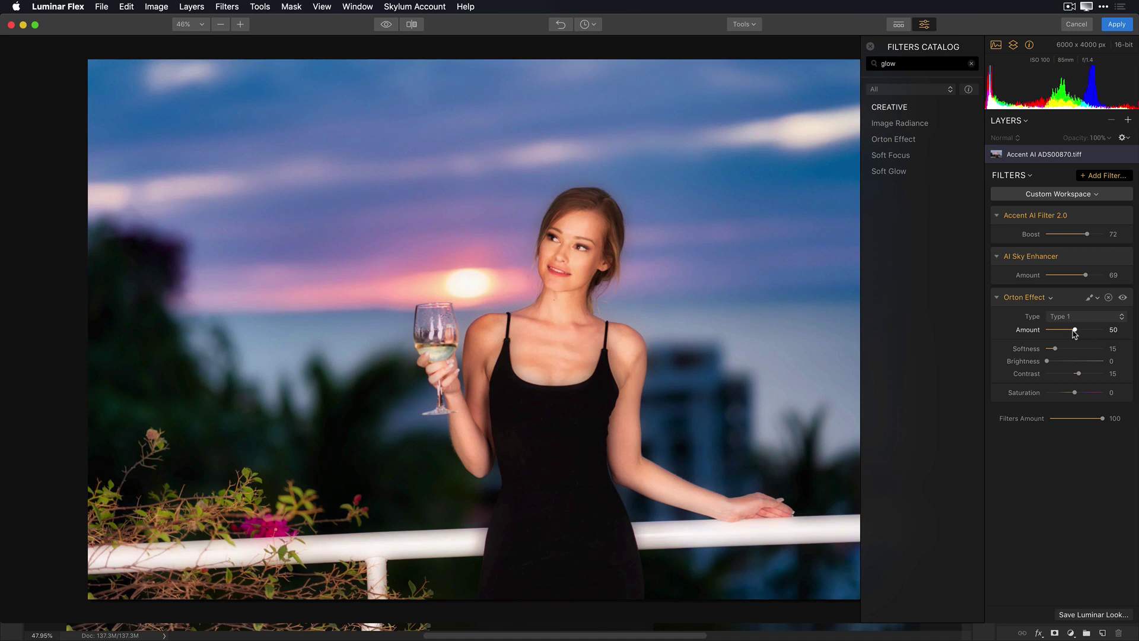
pyautogui.click(1108, 298)
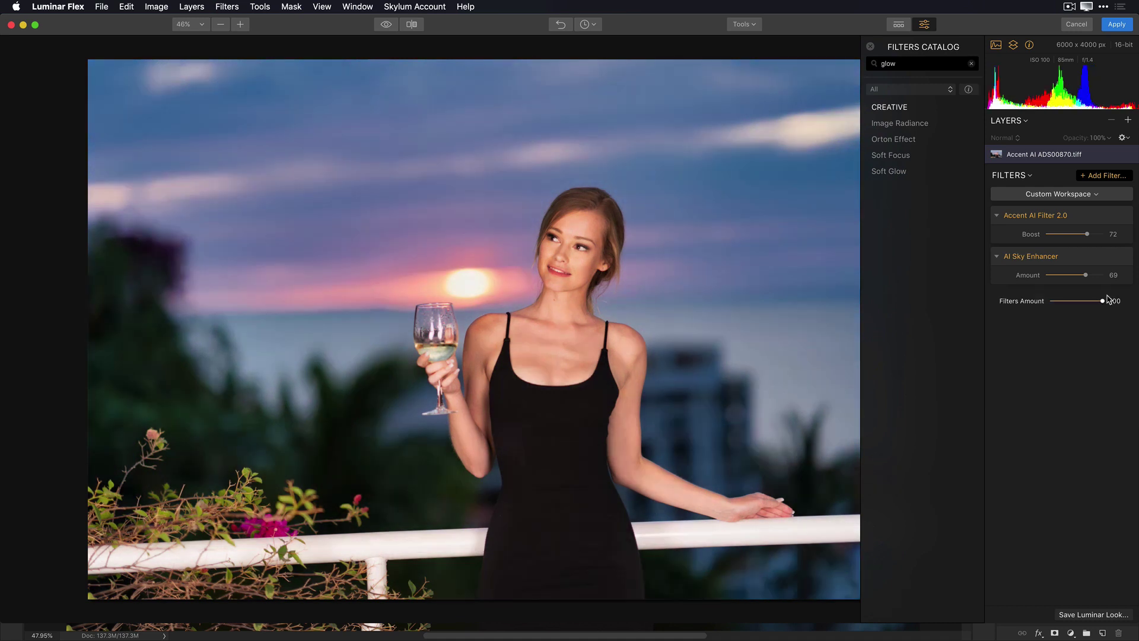
pyautogui.click(931, 171)
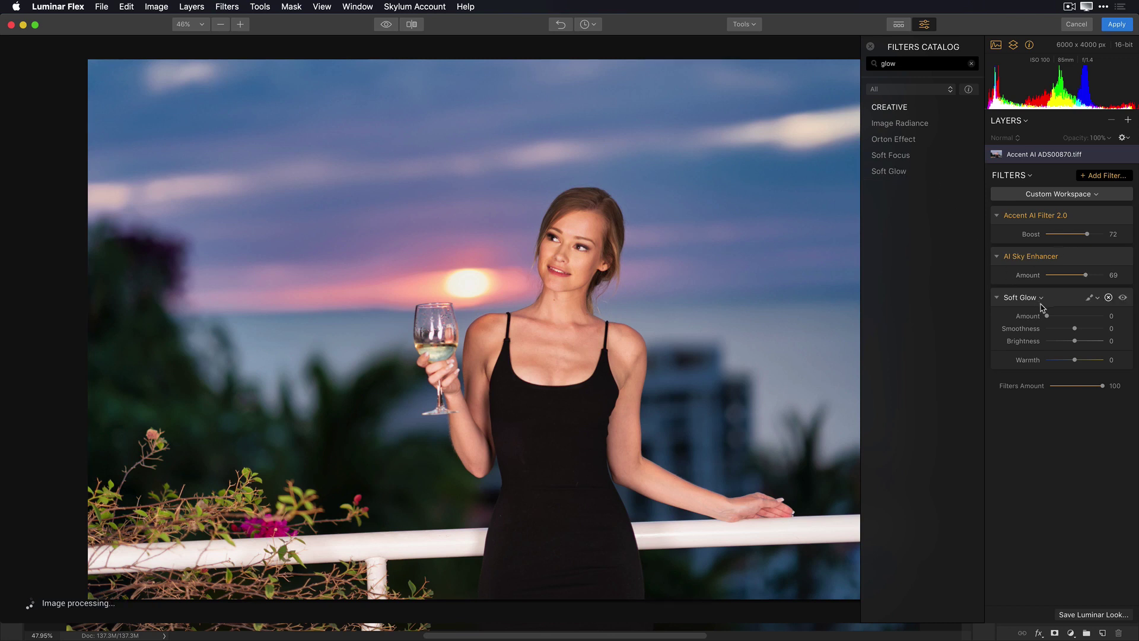
pyautogui.moveTo(1047, 319); pyautogui.dragTo(1068, 321)
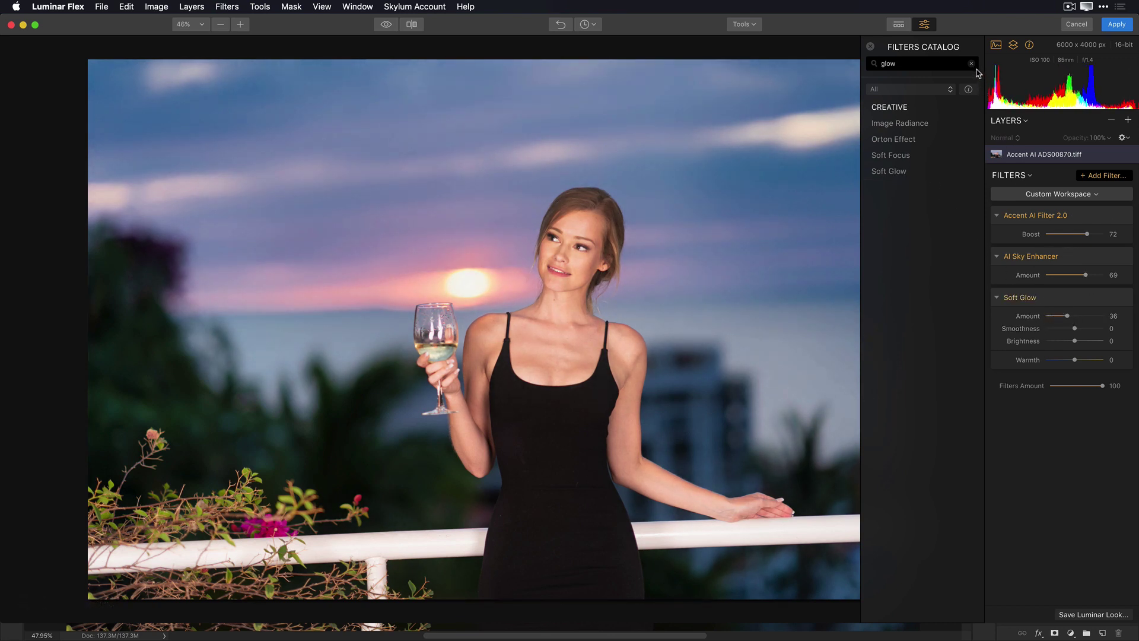
pyautogui.click(973, 66)
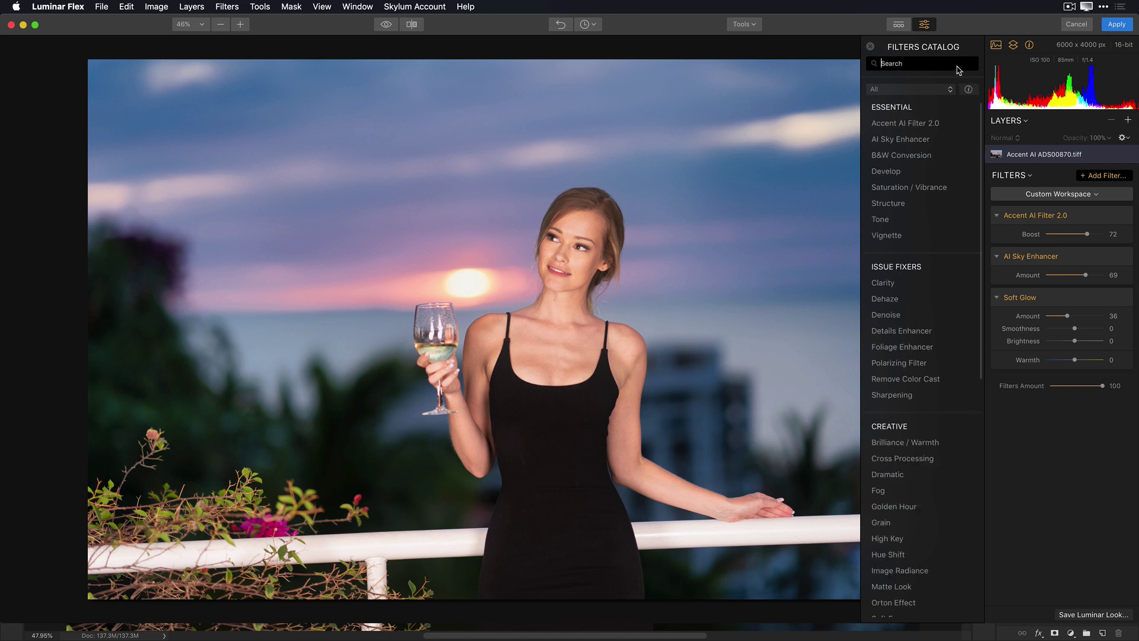
pyautogui.write('noise')
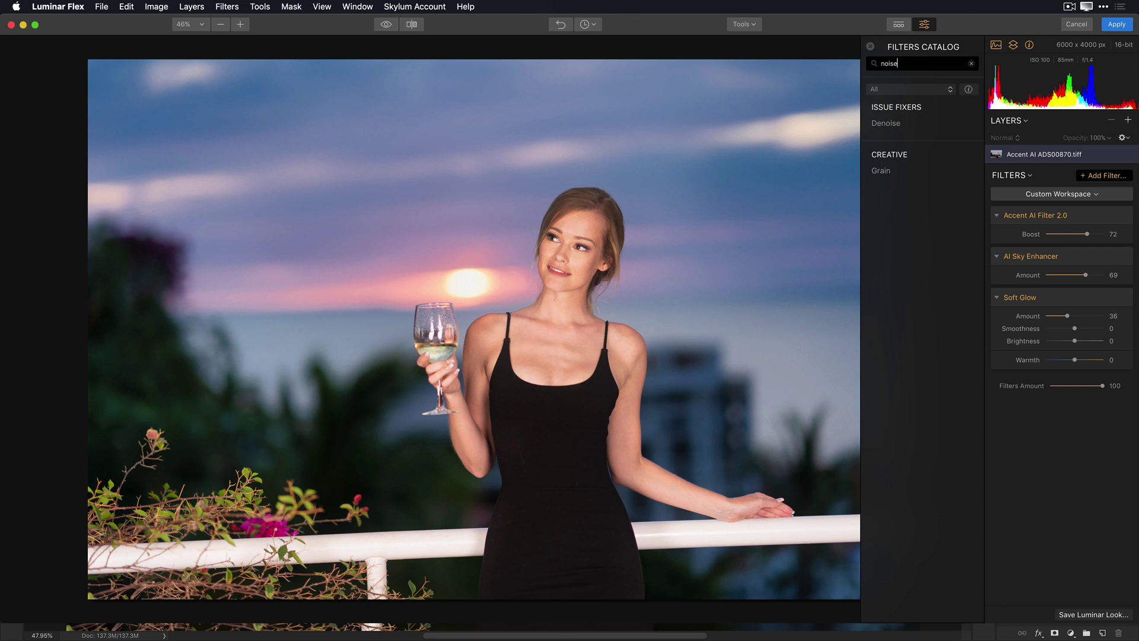
pyautogui.click(971, 64)
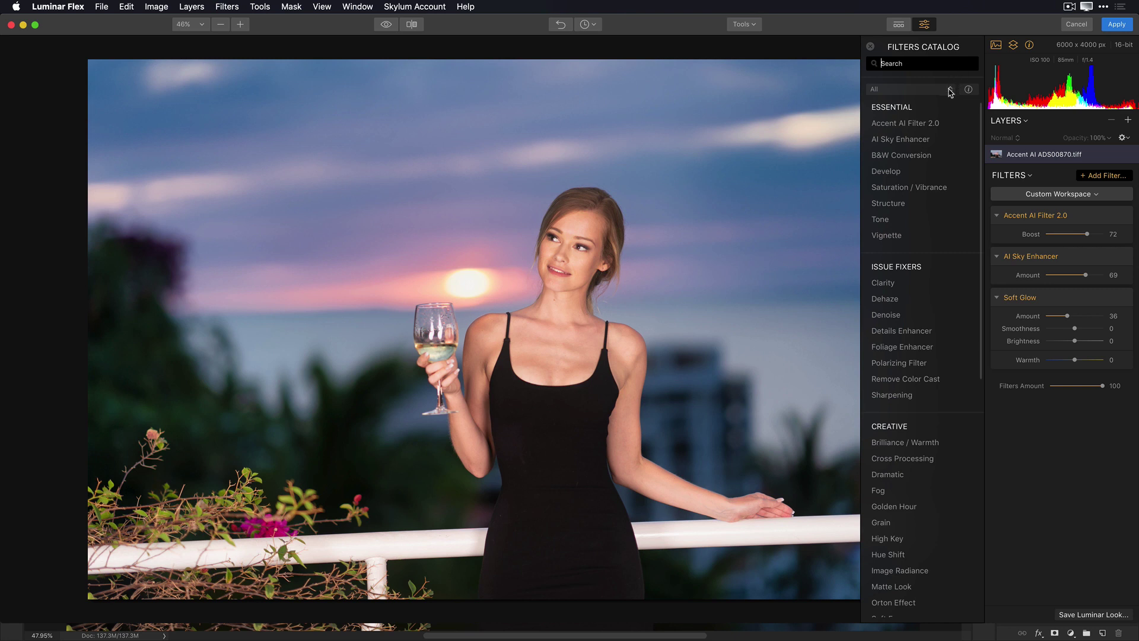
# Briefly list only the favourite filters, then return the catalog to All categories
pyautogui.click(950, 92)
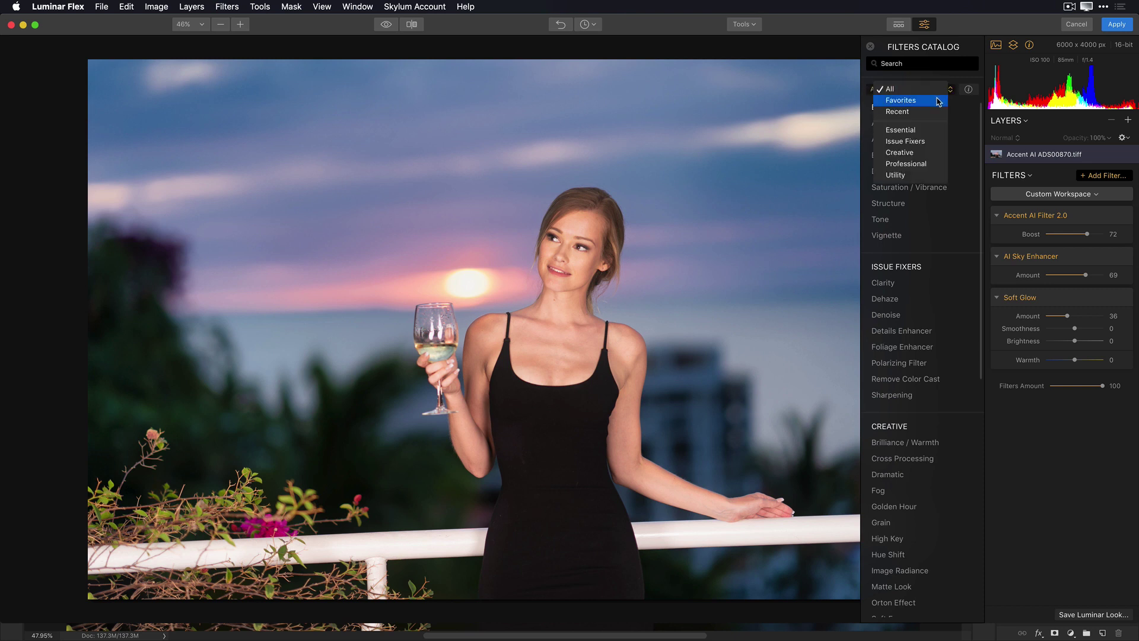
pyautogui.click(939, 101)
pyautogui.click(942, 90)
pyautogui.click(939, 79)
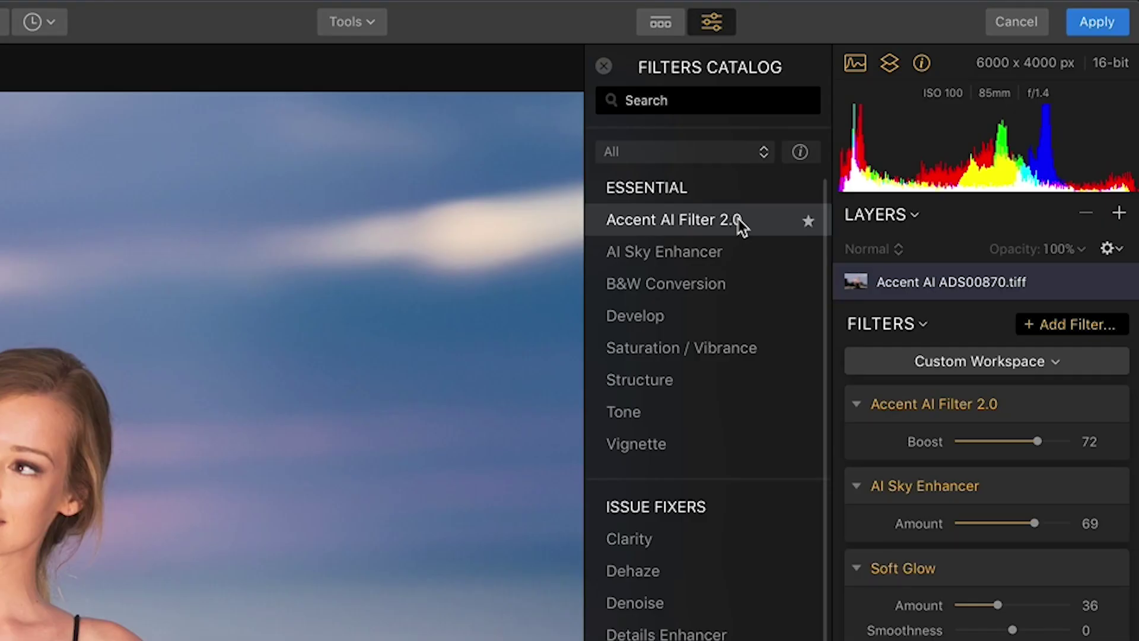
# Star Accent AI Filter 2.0, AI Sky Enhancer, Vignette, Tone and HSL, adding a Golden Hour filter along the way
pyautogui.click(808, 221)
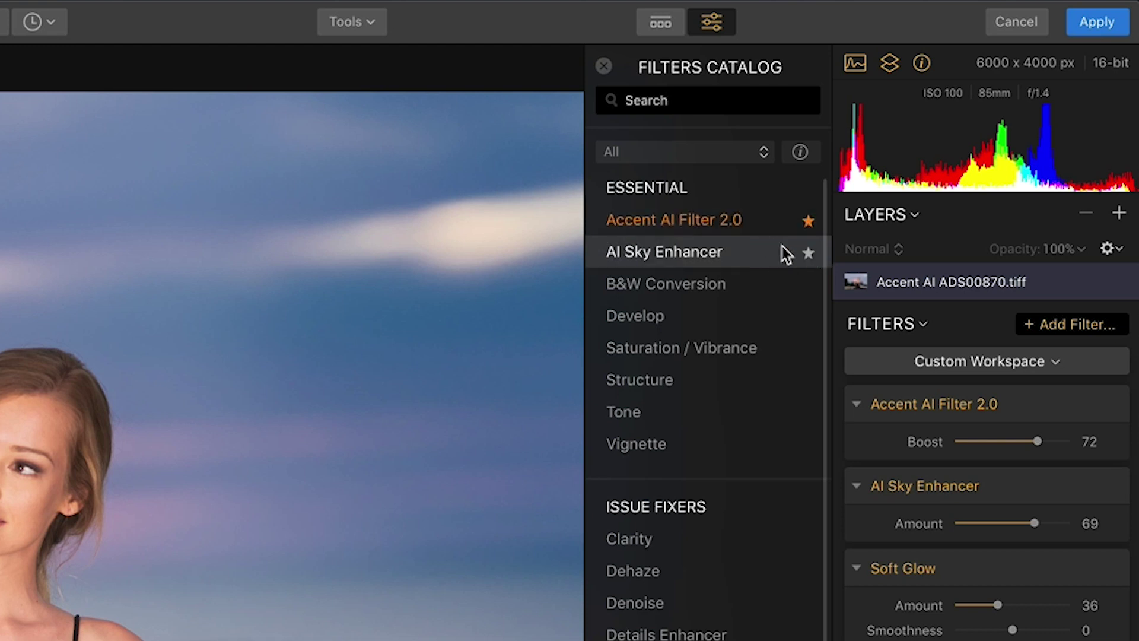
pyautogui.click(808, 255)
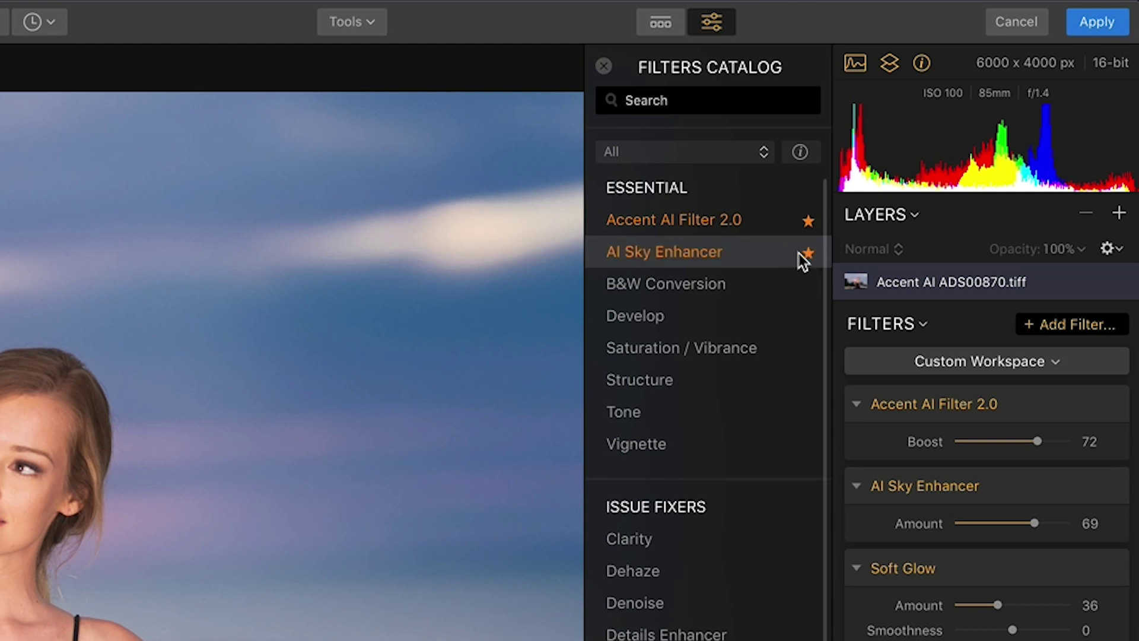
pyautogui.click(807, 445)
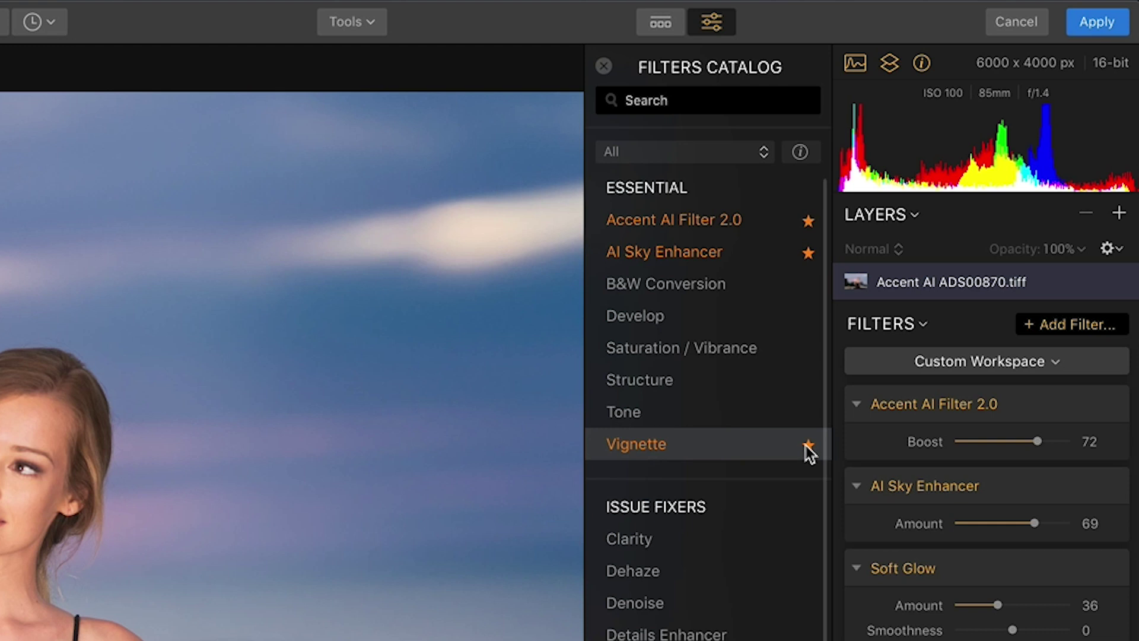
pyautogui.click(809, 414)
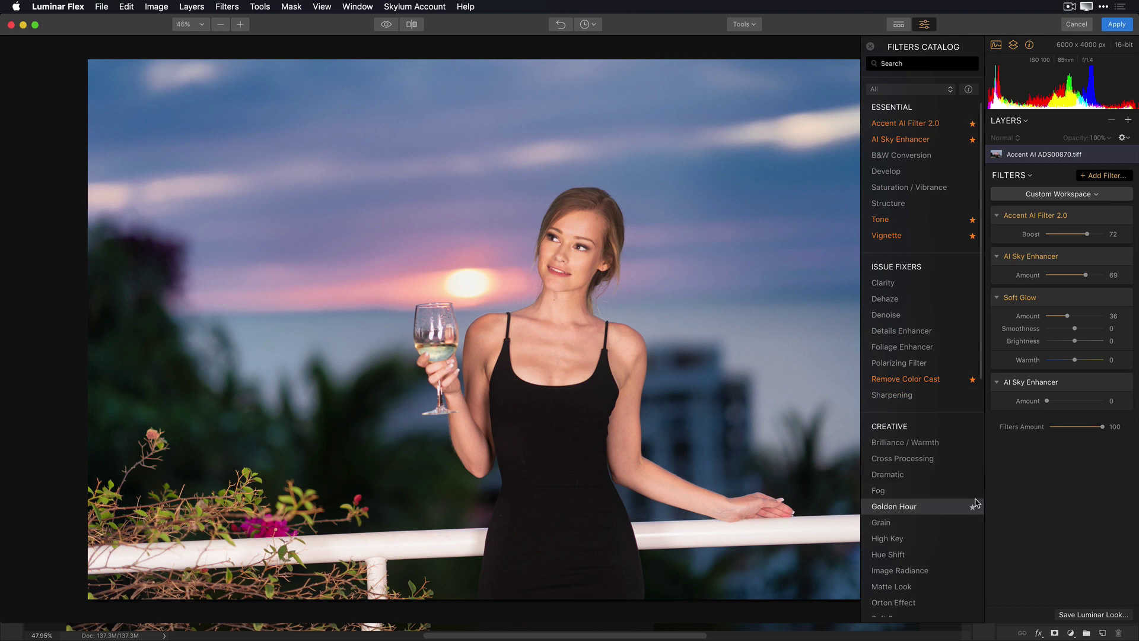
pyautogui.click(974, 504)
pyautogui.scroll(-10, 970, 502)
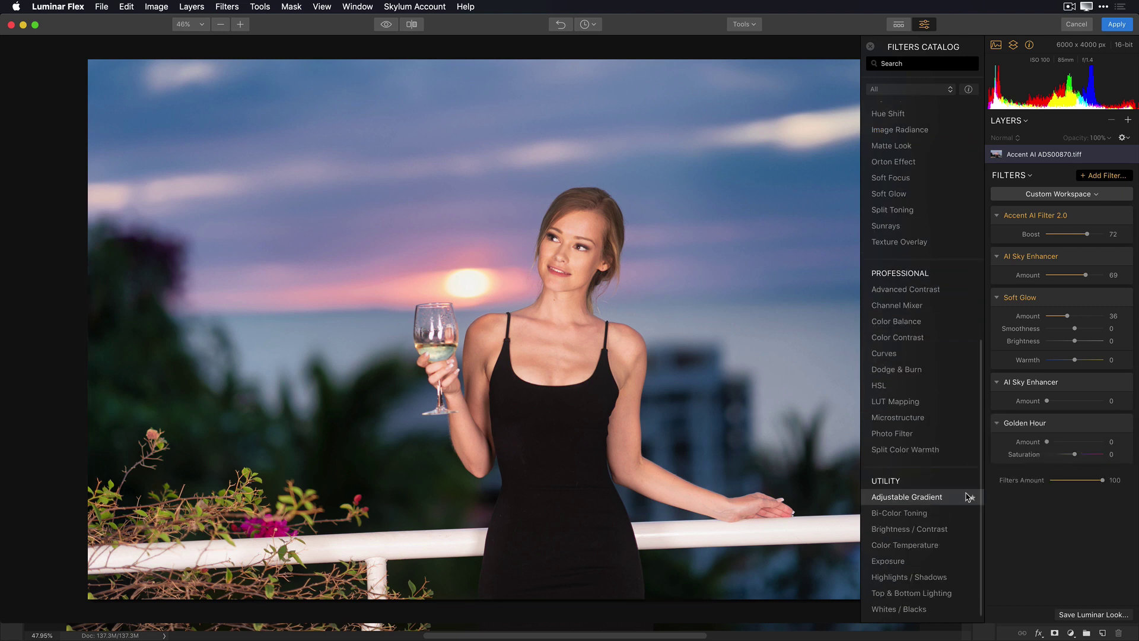
pyautogui.click(971, 387)
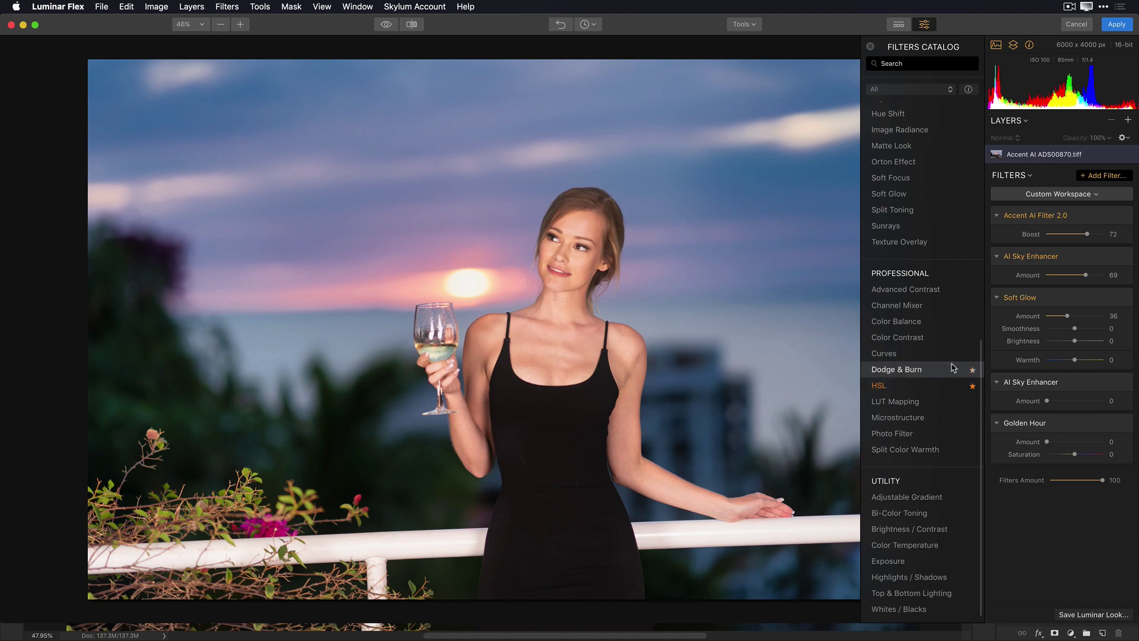
pyautogui.scroll(10, 949, 333)
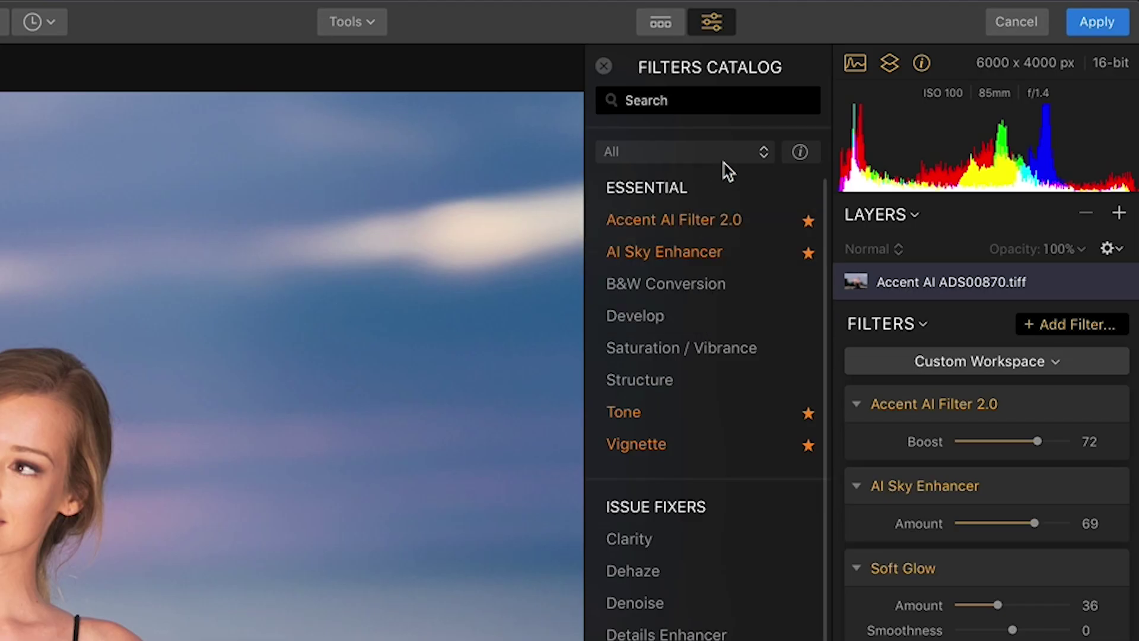
# From the Favorites list, add a Tone filter and set Smart Tone to -74
pyautogui.click(724, 155)
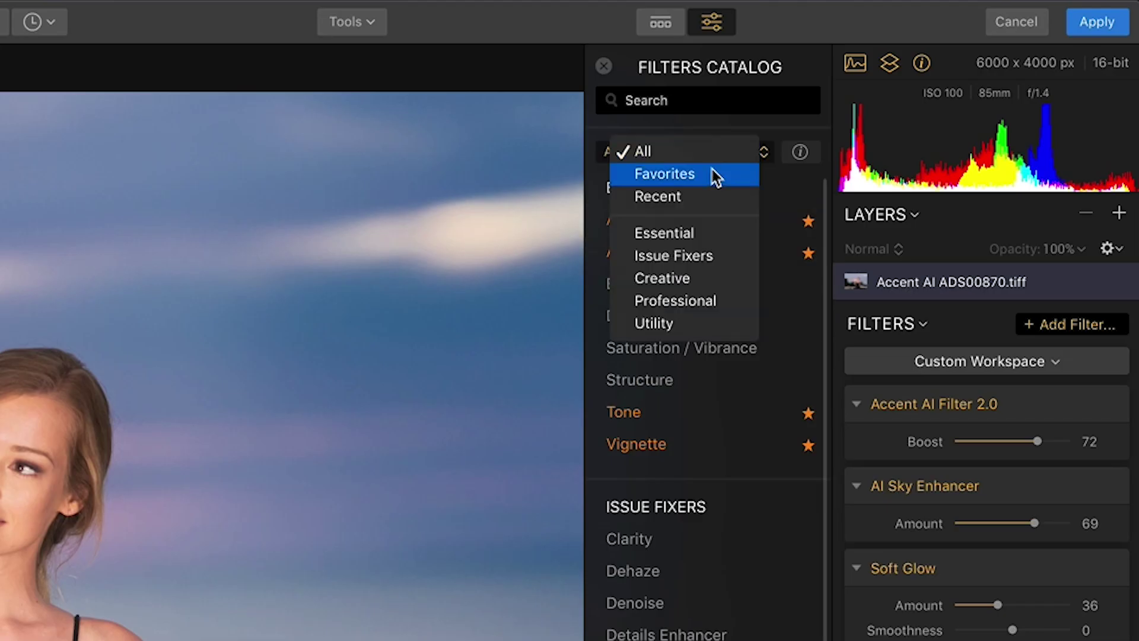
pyautogui.click(712, 173)
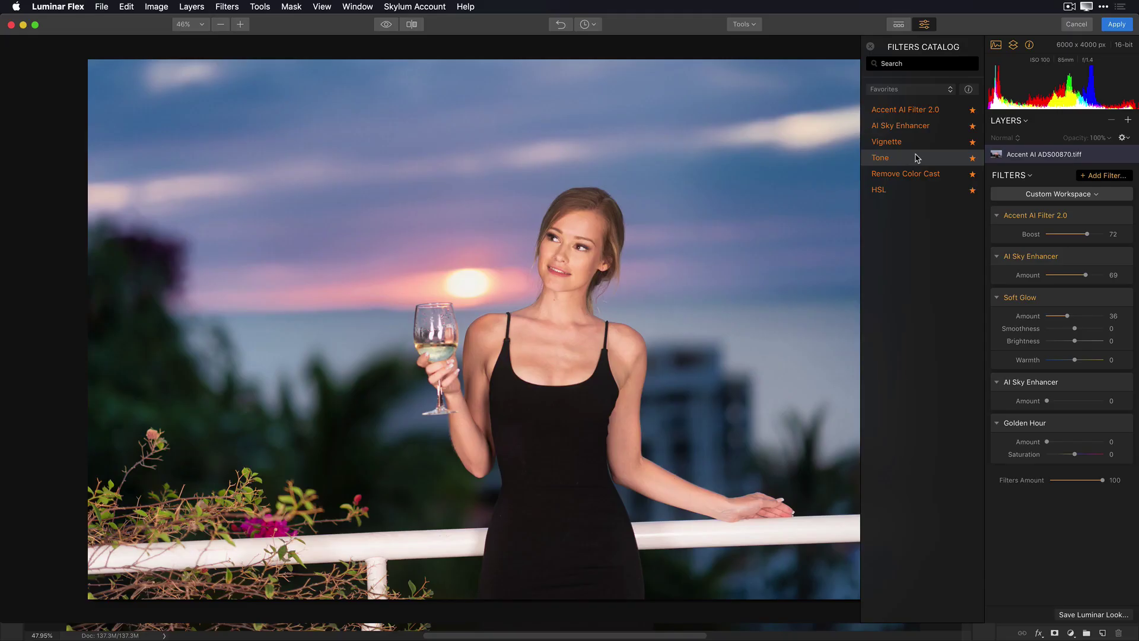
pyautogui.click(694, 287)
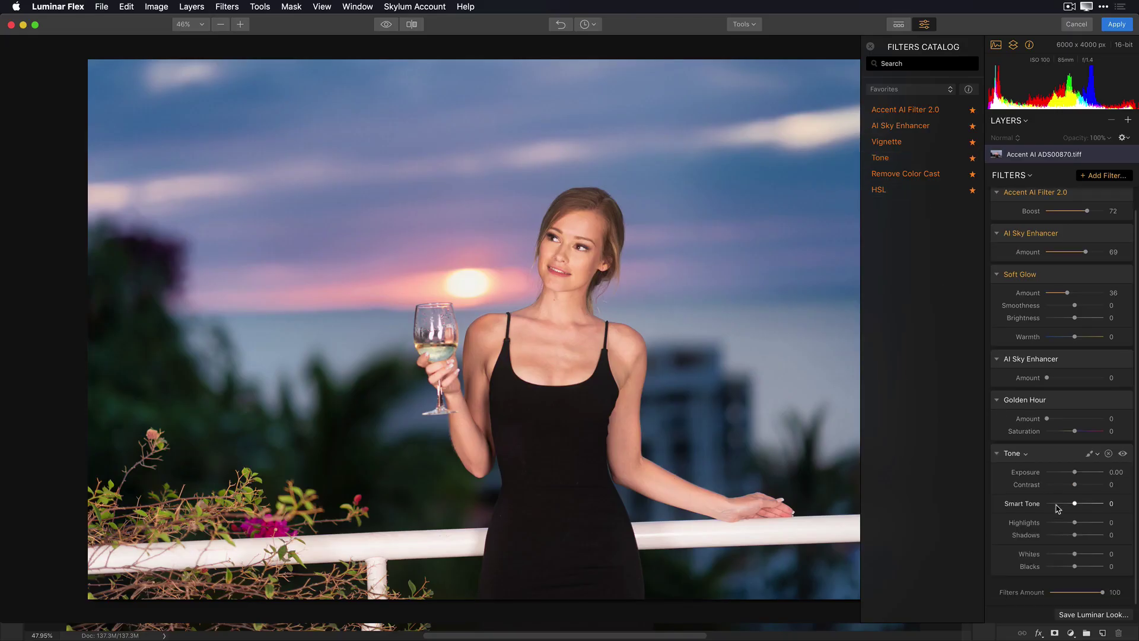
pyautogui.moveTo(1074, 503); pyautogui.dragTo(1052, 508)
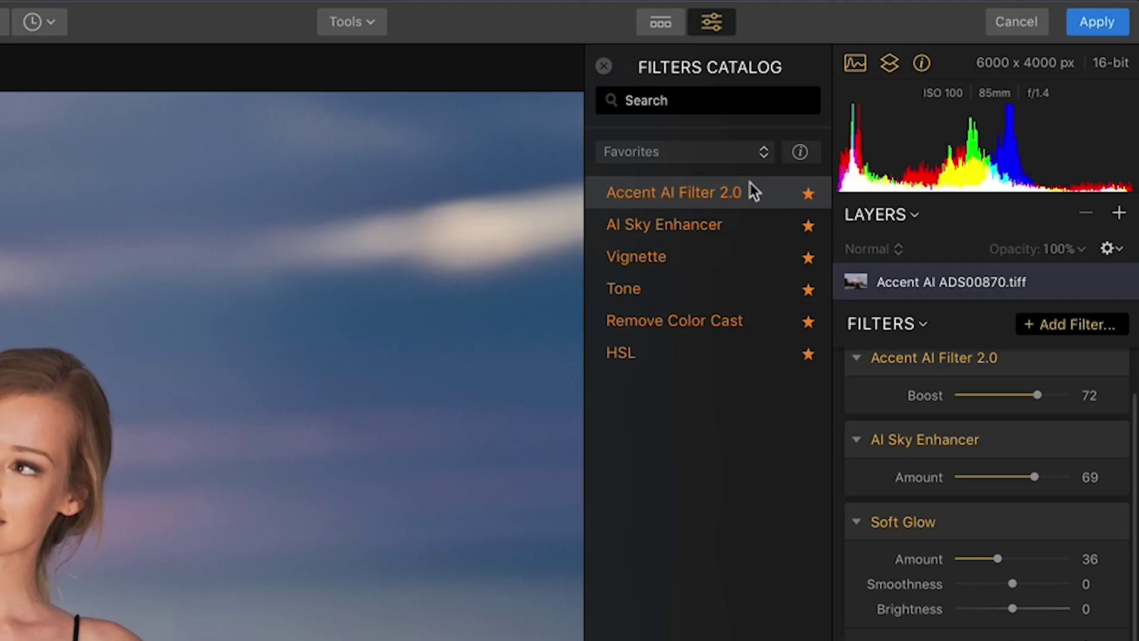
# Switch the catalog category dropdown to Recent
pyautogui.click(755, 157)
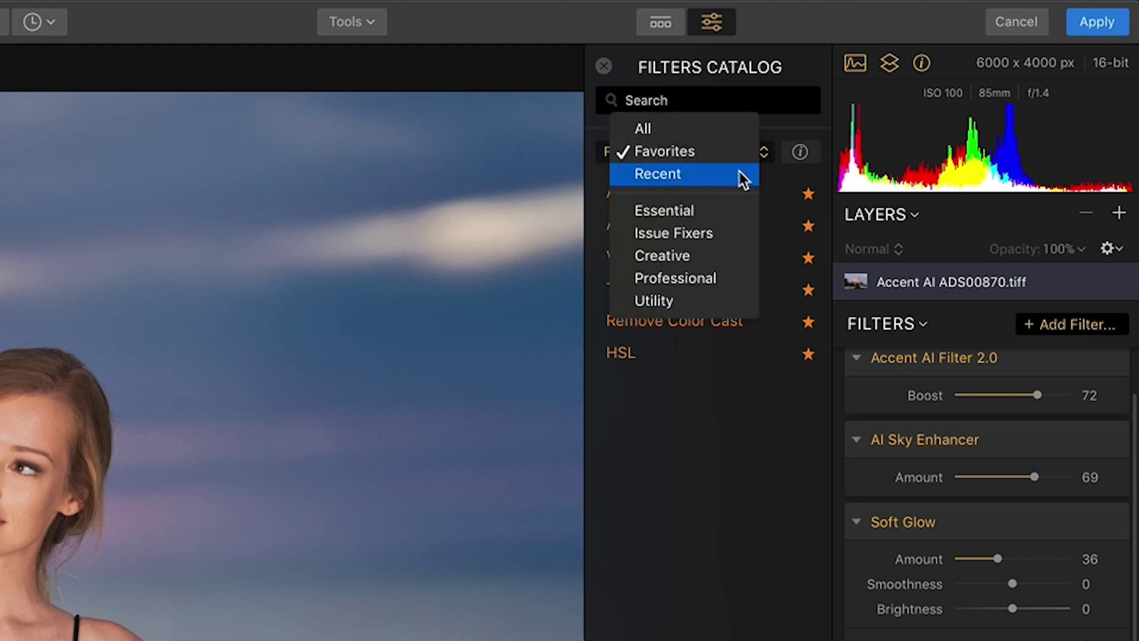
pyautogui.click(740, 176)
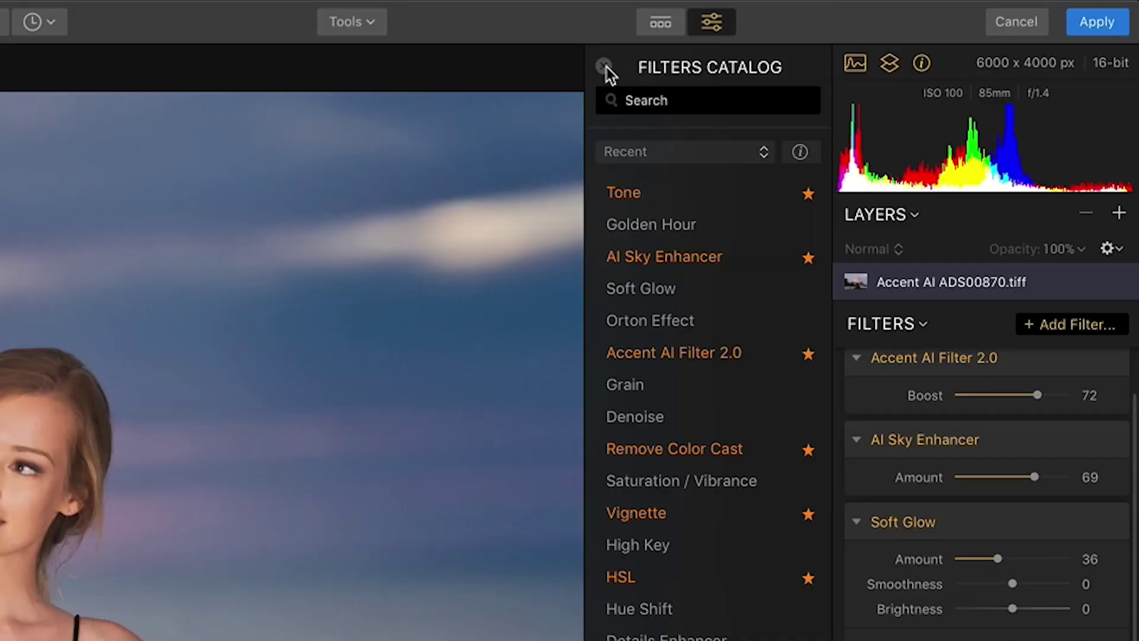
# Close the Filters Catalog, reopen it with Add Filter..., and close it again
pyautogui.click(605, 65)
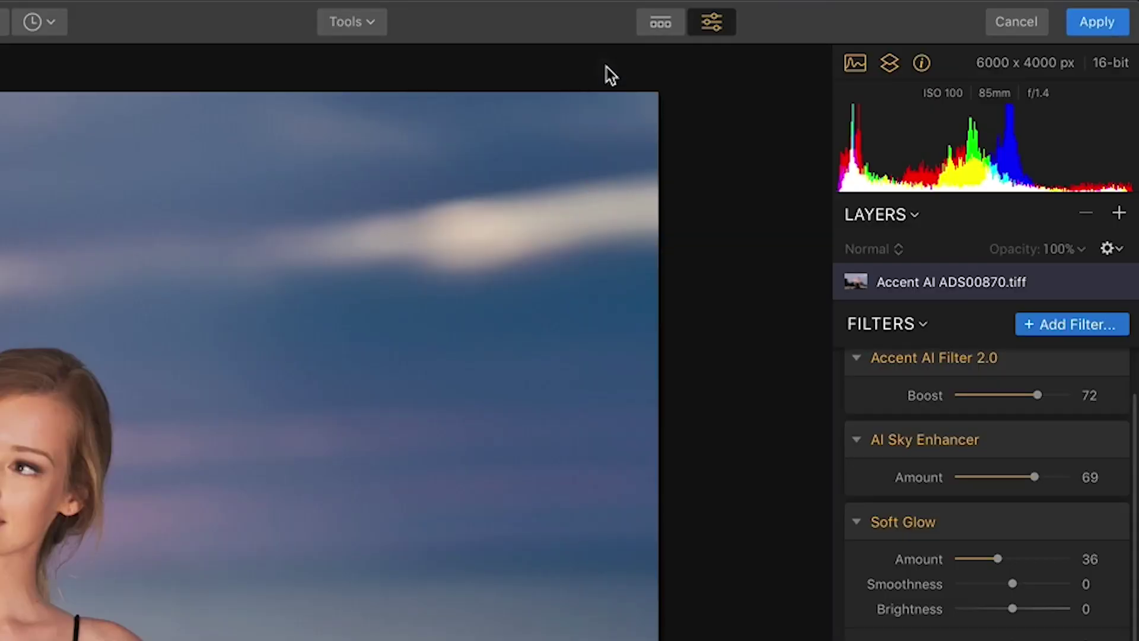
pyautogui.click(1074, 324)
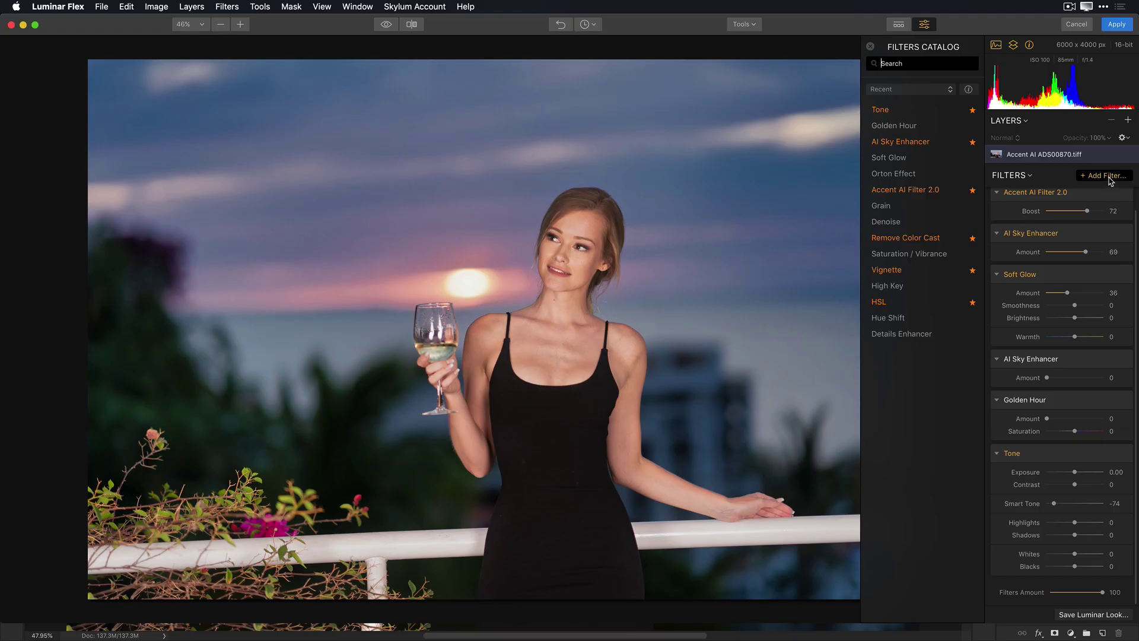
pyautogui.click(1109, 176)
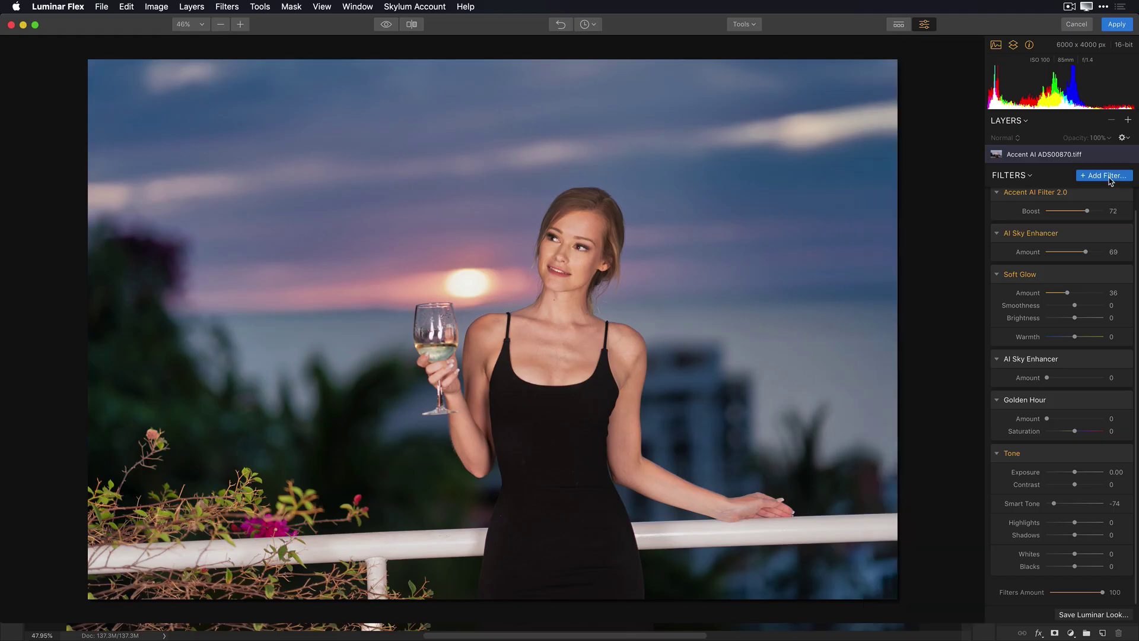